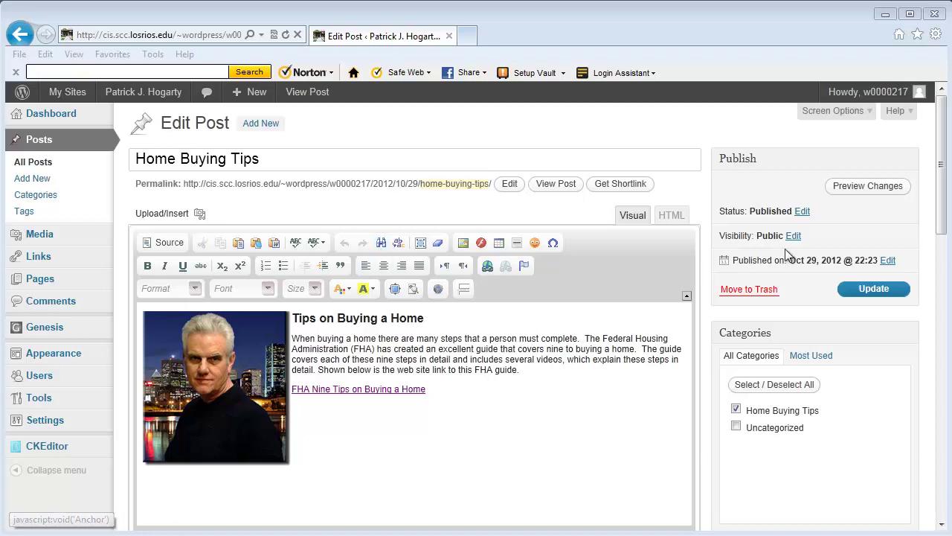
Update the published Home Buying Tips post and preview its changes on the site.
{"action": "left_click", "coordinate": [875, 290]}
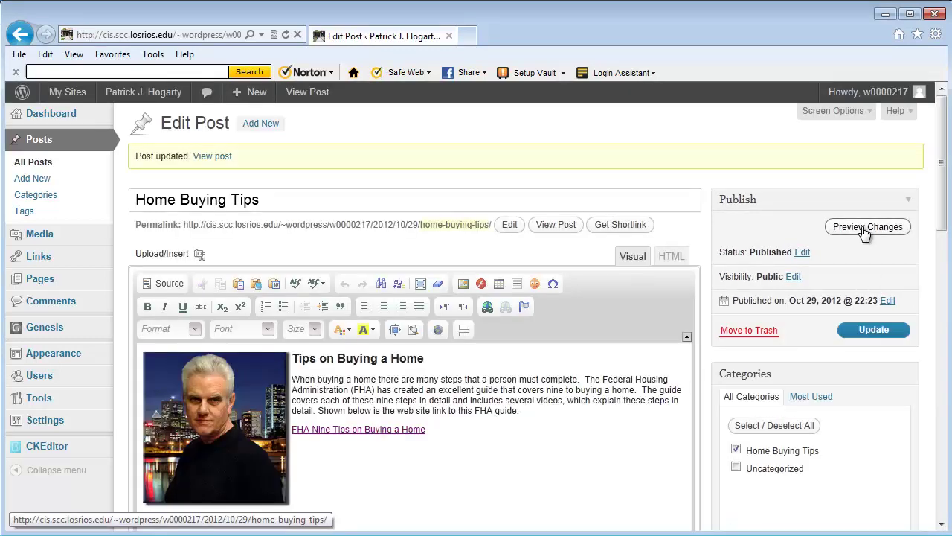
{"action": "left_click", "coordinate": [864, 228]}
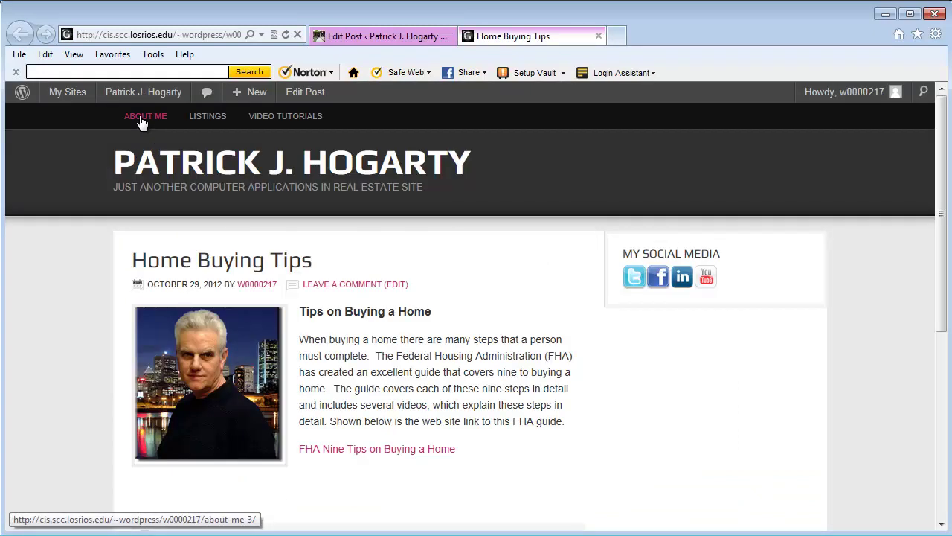
Check the site's navigation entries, opening the Video Tutorials page and its Home Staging subpage.
{"action": "mouse_move", "coordinate": [288, 123]}
{"action": "mouse_move", "coordinate": [221, 122]}
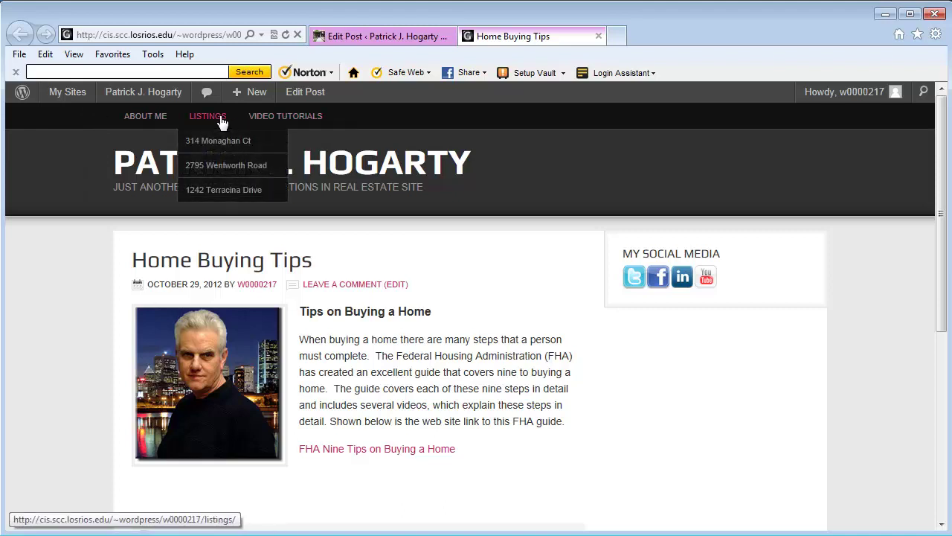
{"action": "left_click", "coordinate": [299, 119]}
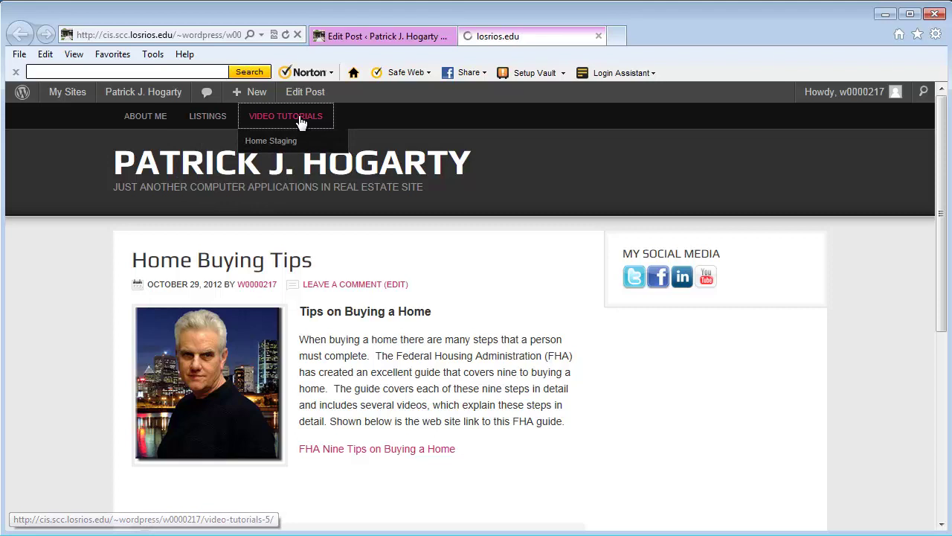
{"action": "mouse_move", "coordinate": [298, 123]}
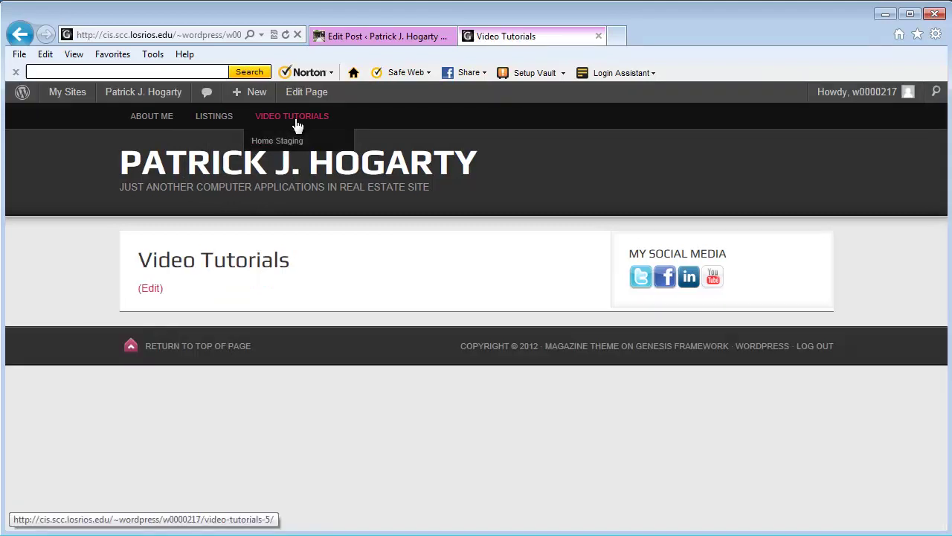
{"action": "left_click", "coordinate": [295, 148]}
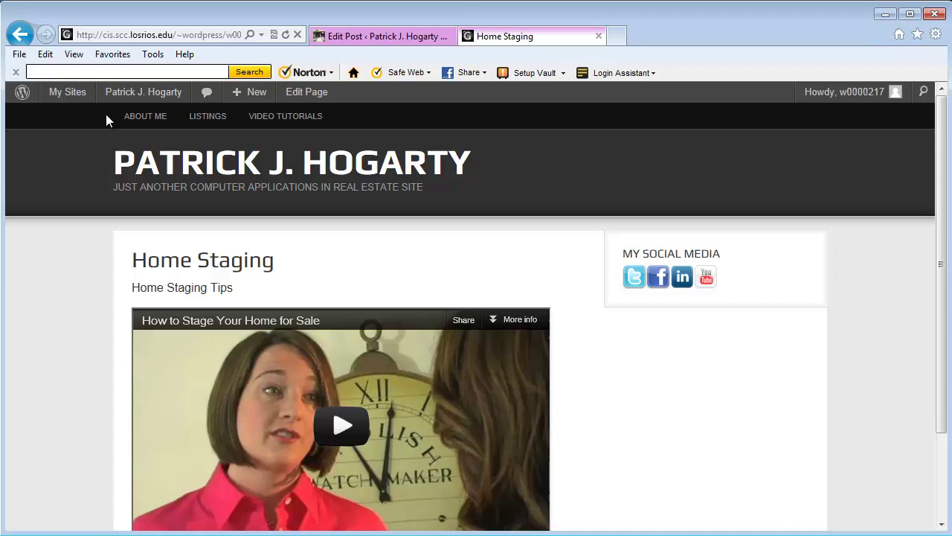
Add the Home Buying Tips category to the site's Top Menu and save the menu.
{"action": "mouse_move", "coordinate": [154, 98]}
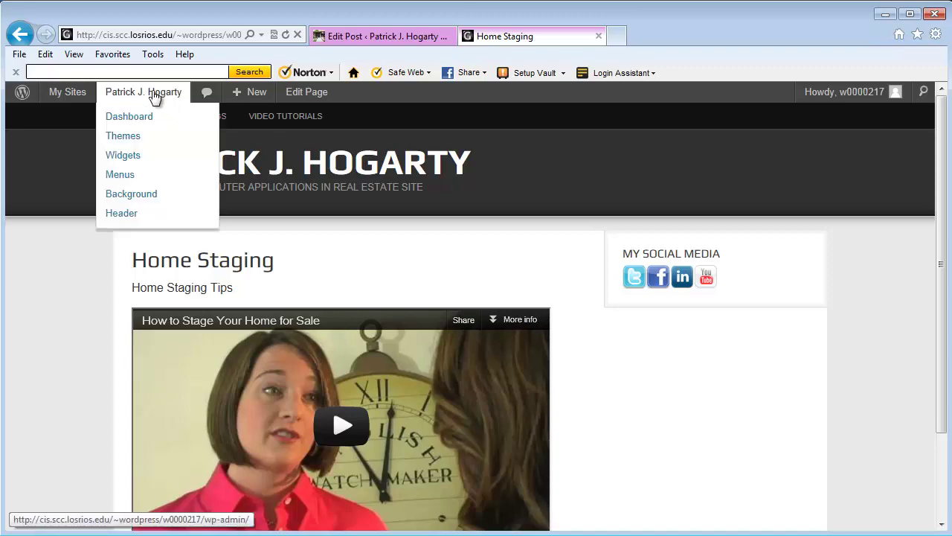
{"action": "left_click", "coordinate": [142, 123]}
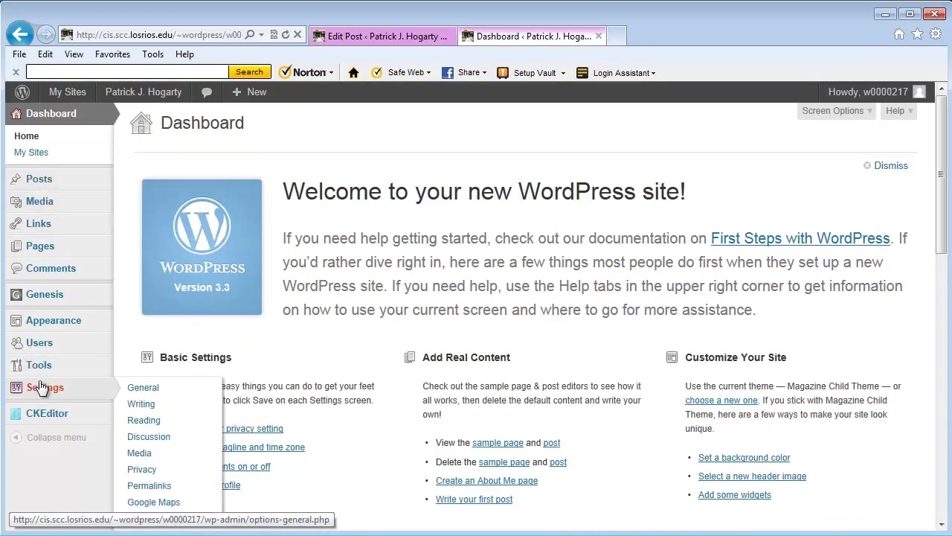
{"action": "mouse_move", "coordinate": [48, 327]}
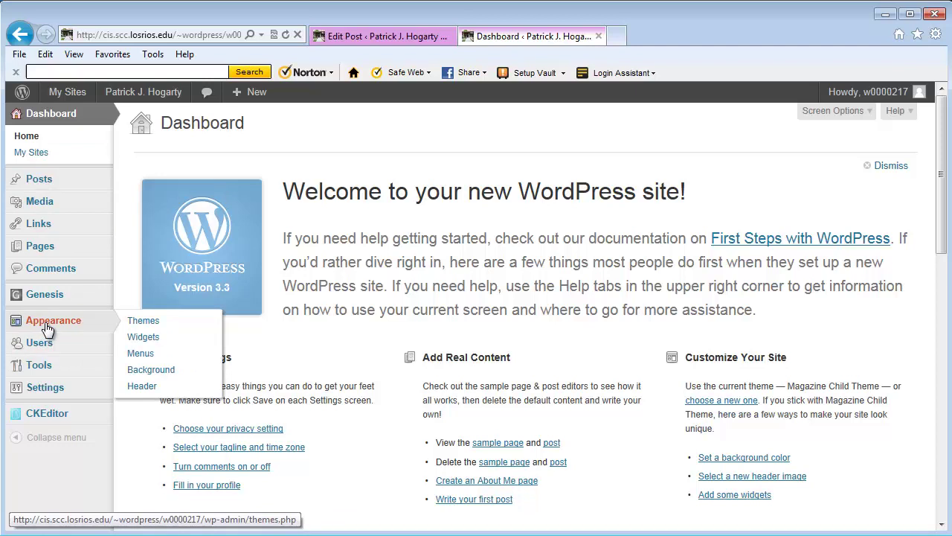
{"action": "left_click", "coordinate": [140, 354]}
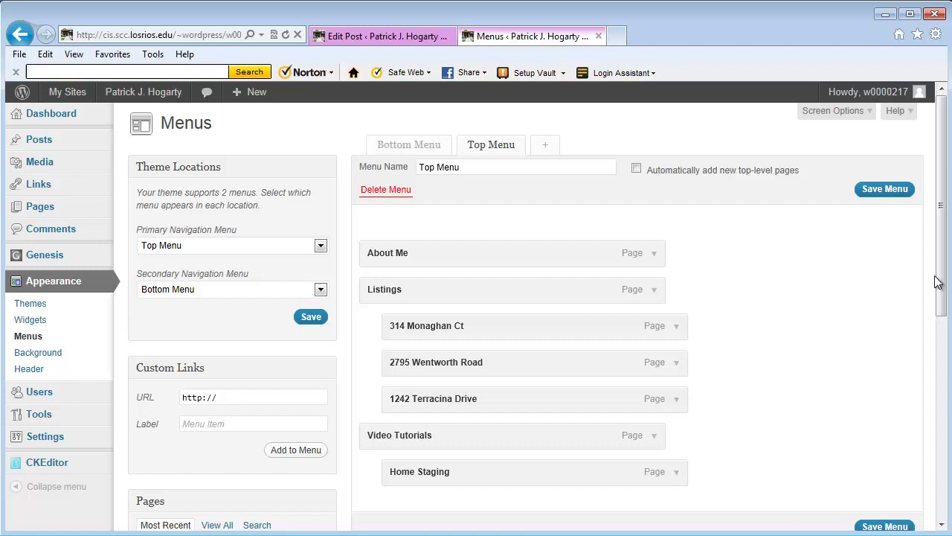
{"action": "scroll", "coordinate": [583, 286], "scroll_direction": "down", "scroll_amount": 1}
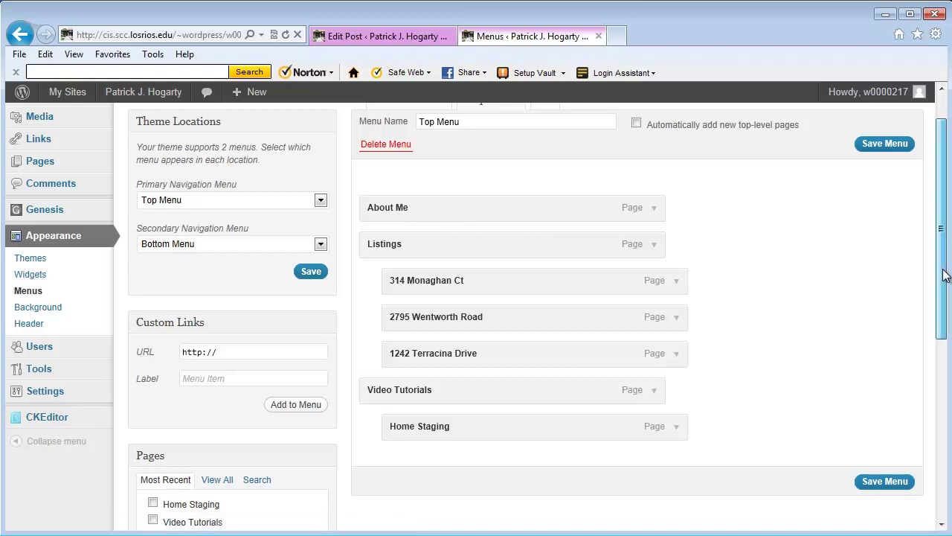
{"action": "left_click_drag", "start_coordinate": [943, 275], "coordinate": [943, 424]}
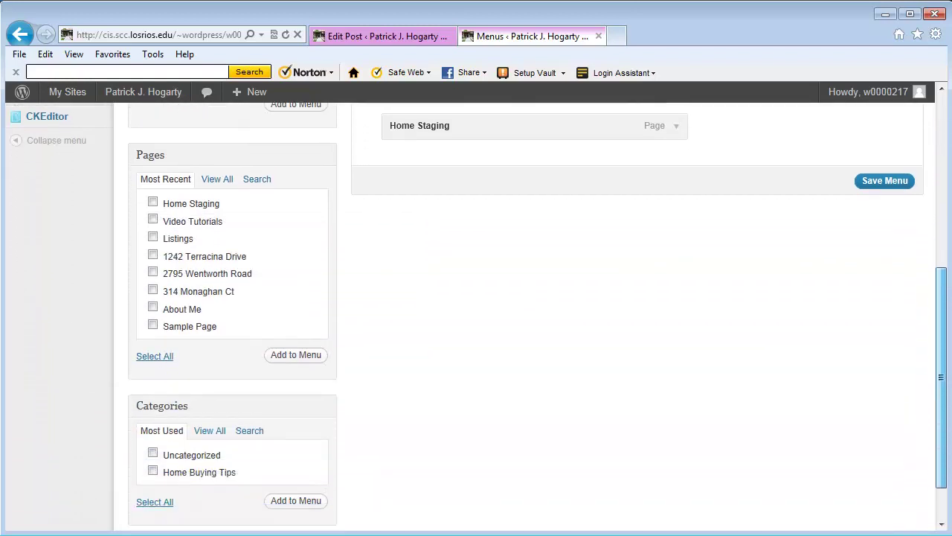
{"action": "left_click_drag", "start_coordinate": [942, 378], "coordinate": [942, 397]}
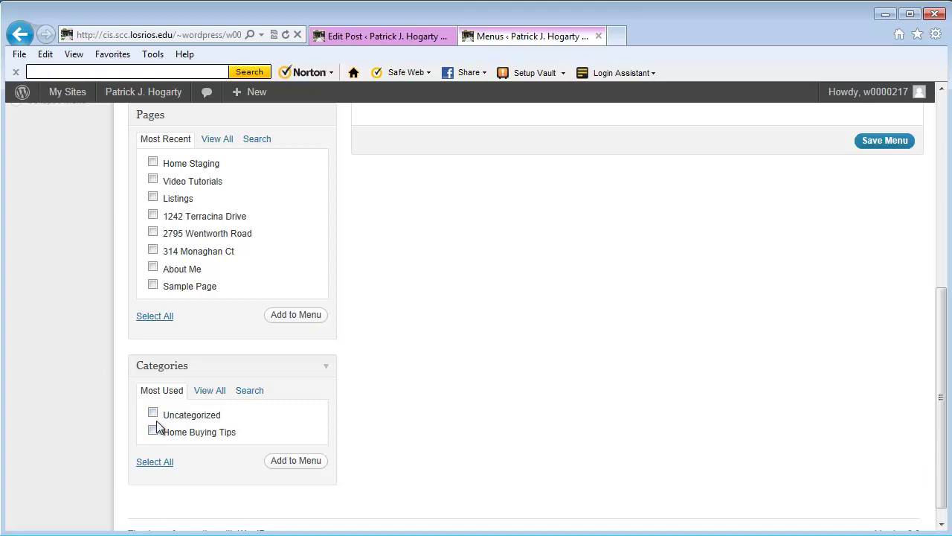
{"action": "left_click", "coordinate": [206, 396]}
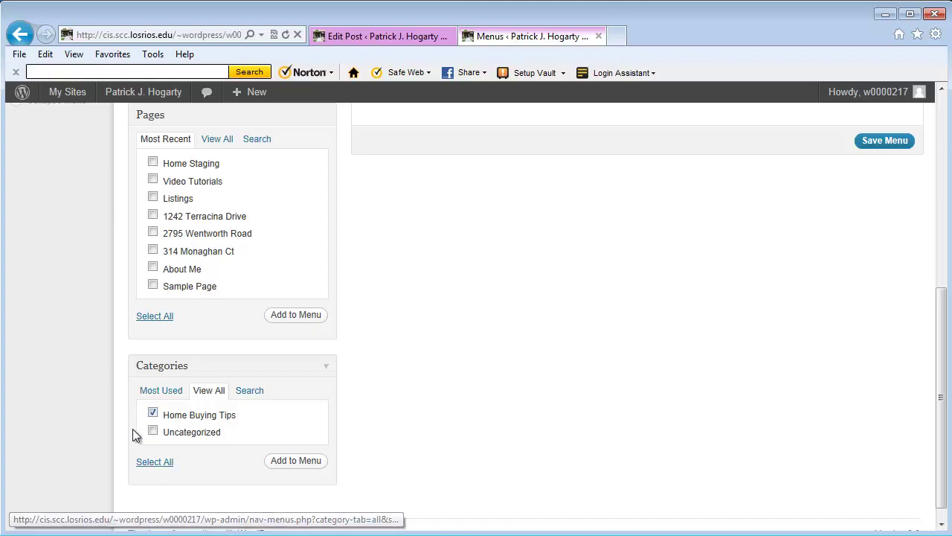
{"action": "left_click", "coordinate": [300, 462]}
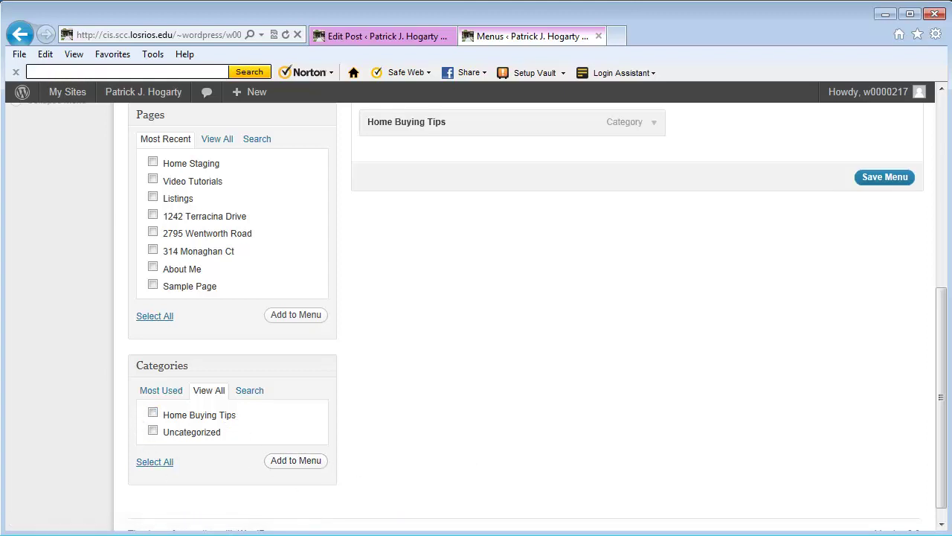
{"action": "left_click_drag", "start_coordinate": [946, 452], "coordinate": [947, 287]}
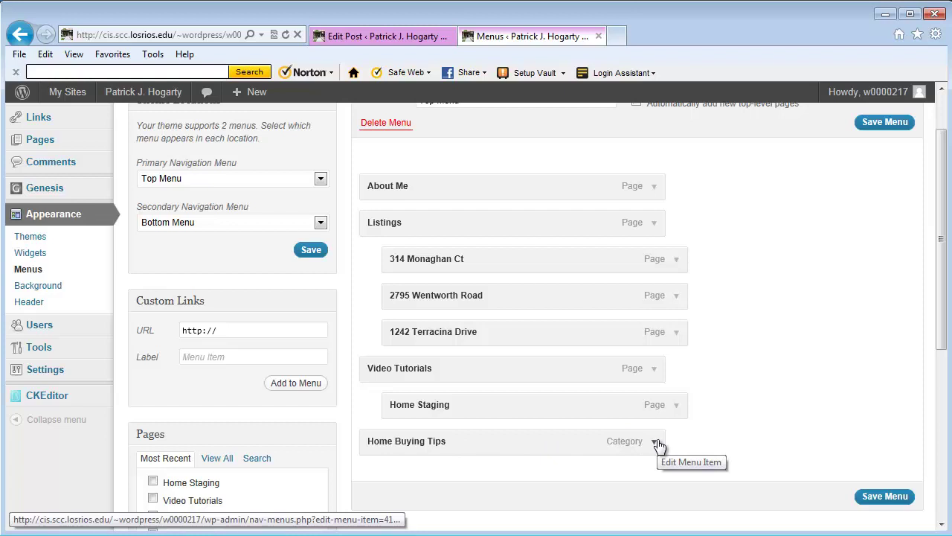
{"action": "left_click", "coordinate": [880, 499]}
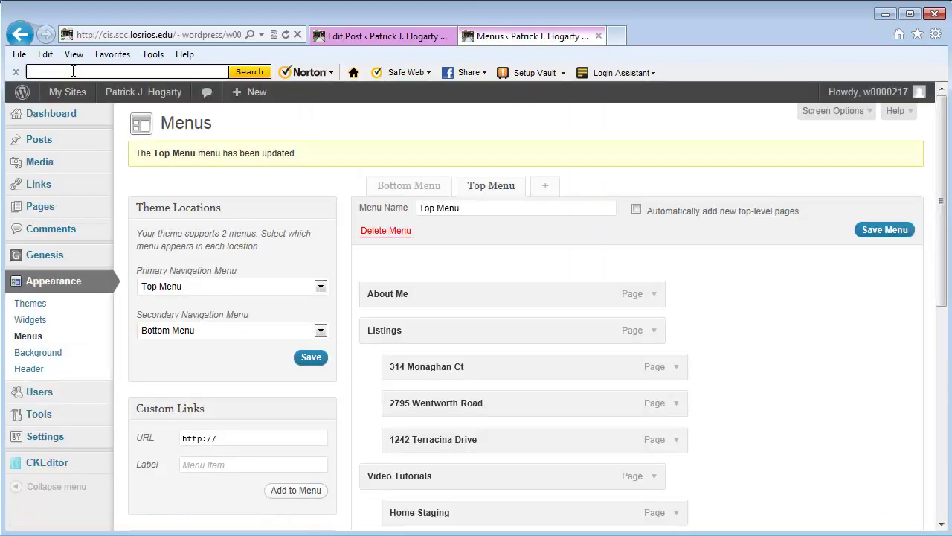
Visit the live site and open the About Me and Home Buying Tips pages from its navigation.
{"action": "mouse_move", "coordinate": [138, 97]}
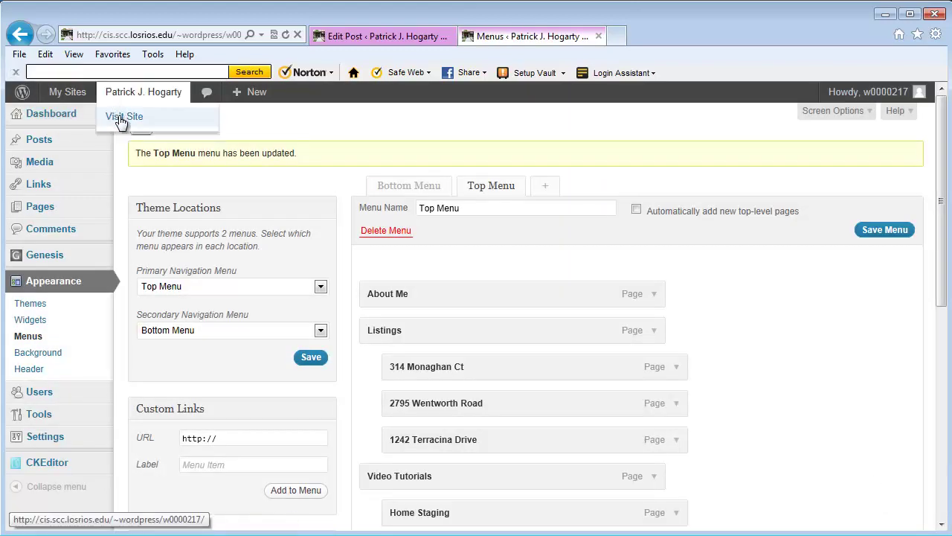
{"action": "left_click", "coordinate": [121, 119]}
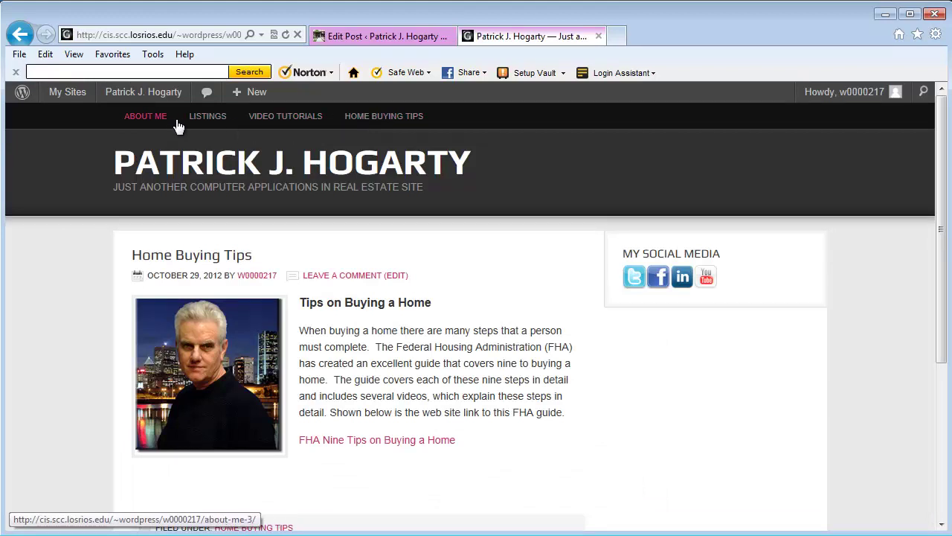
{"action": "left_click", "coordinate": [149, 121]}
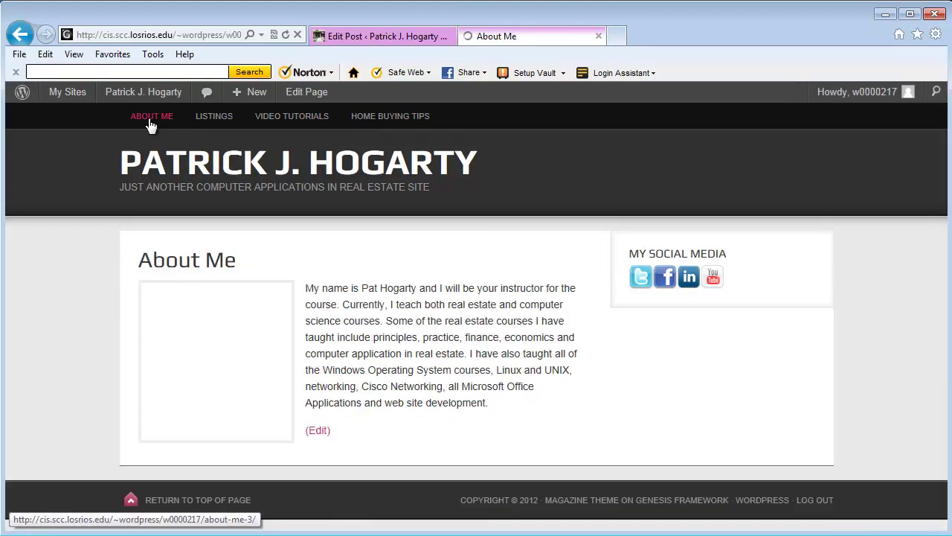
{"action": "left_click", "coordinate": [374, 123]}
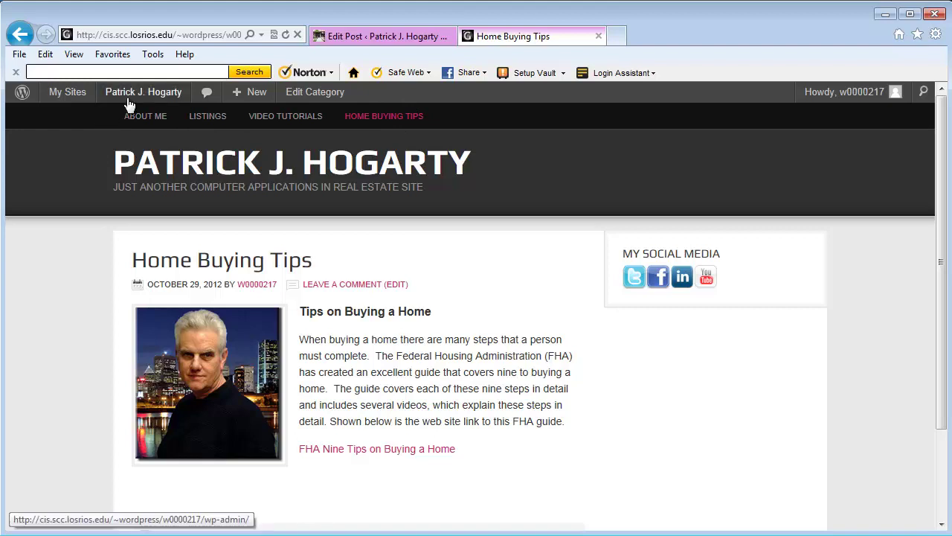
Move the Home Buying Tips item to the first place in the Top Menu, above About Me, and save the menu.
{"action": "mouse_move", "coordinate": [131, 99]}
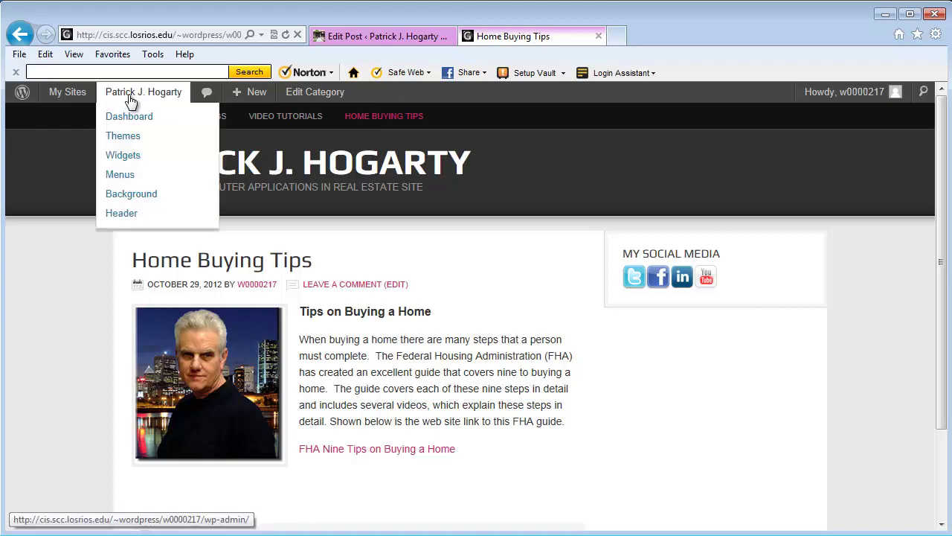
{"action": "left_click", "coordinate": [131, 177]}
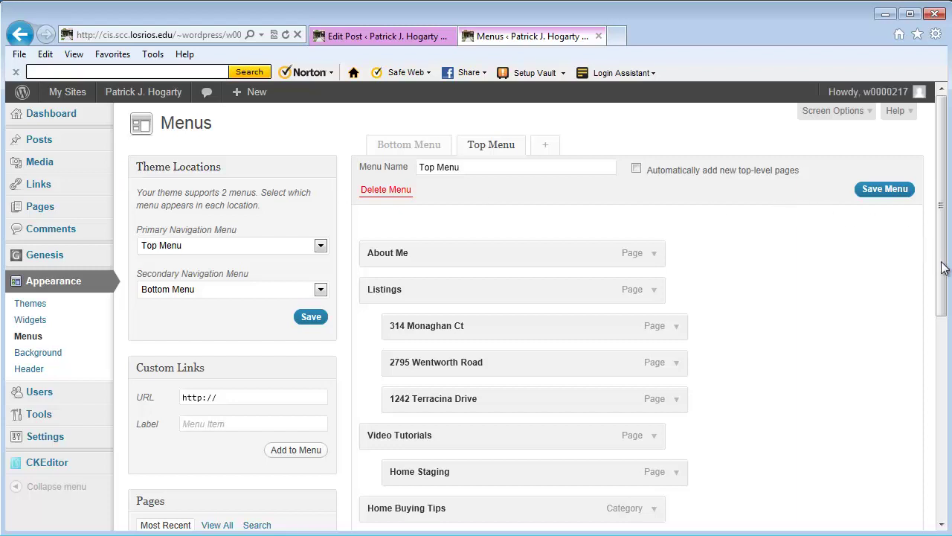
{"action": "scroll", "coordinate": [944, 261], "scroll_direction": "down", "scroll_amount": 1}
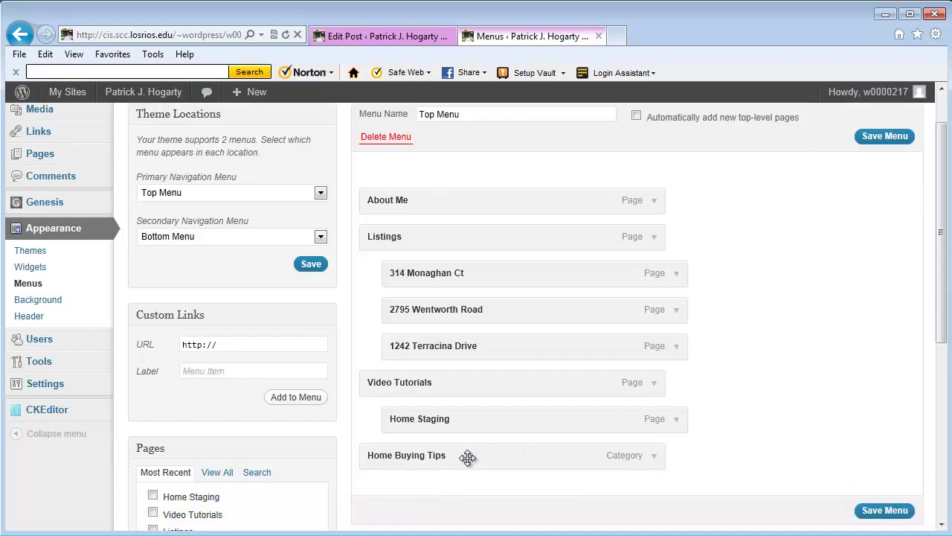
{"action": "left_click_drag", "start_coordinate": [467, 456], "coordinate": [461, 198]}
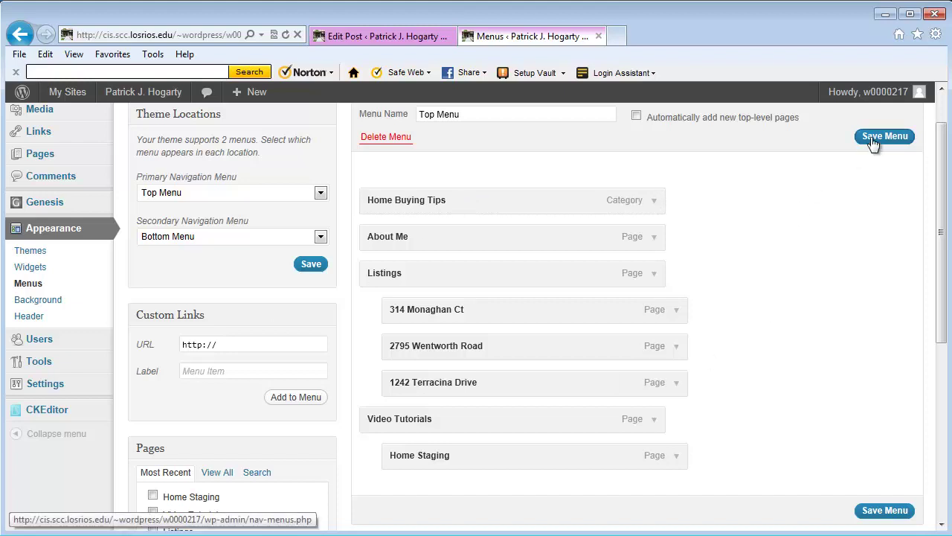
{"action": "left_click", "coordinate": [874, 143]}
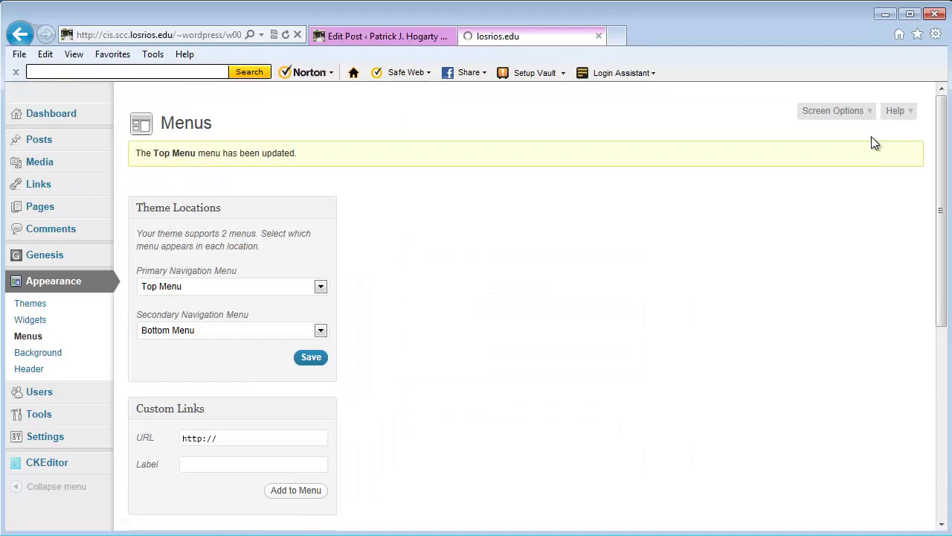
Visit the live site and test the reordered navigation by opening About Me, Home Buying Tips and Home Staging, ending on Home Buying Tips.
{"action": "mouse_move", "coordinate": [137, 101]}
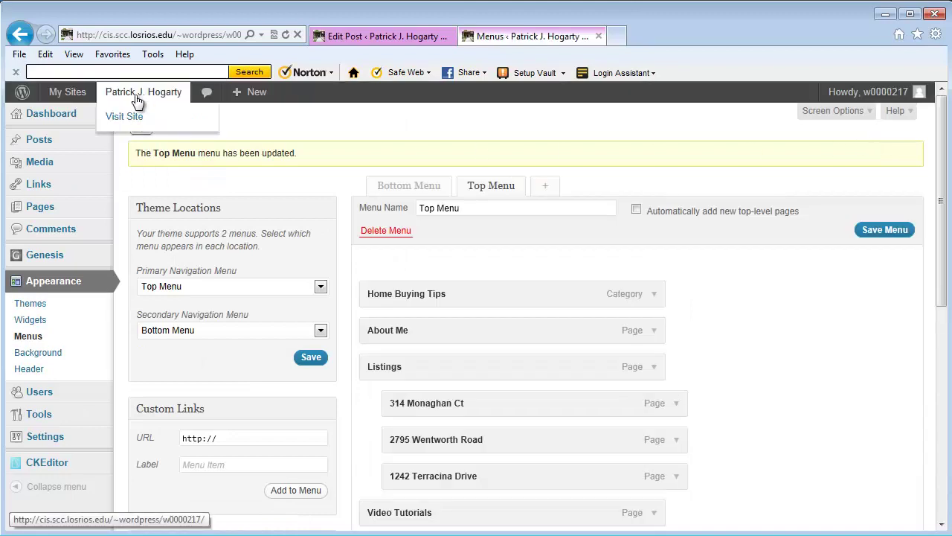
{"action": "left_click", "coordinate": [133, 118]}
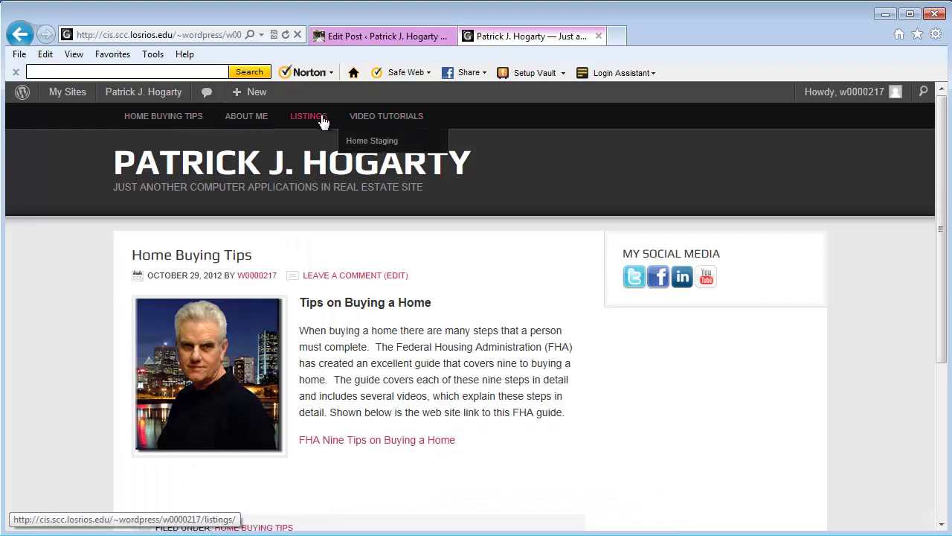
{"action": "left_click", "coordinate": [248, 119]}
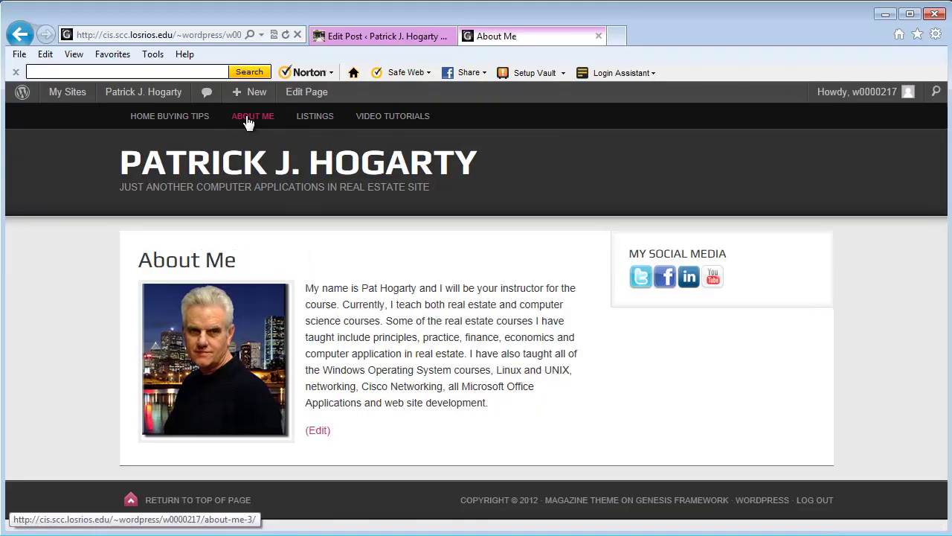
{"action": "left_click", "coordinate": [178, 119]}
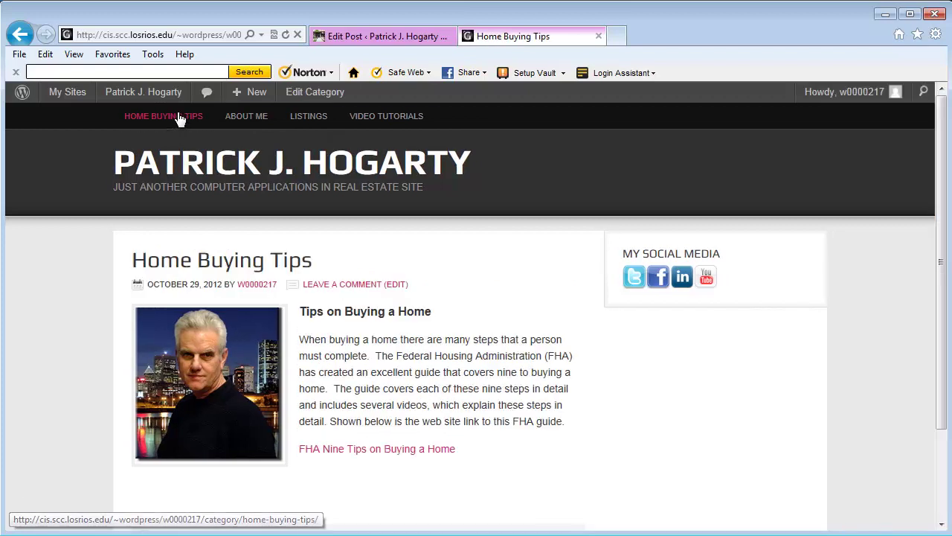
{"action": "mouse_move", "coordinate": [387, 119]}
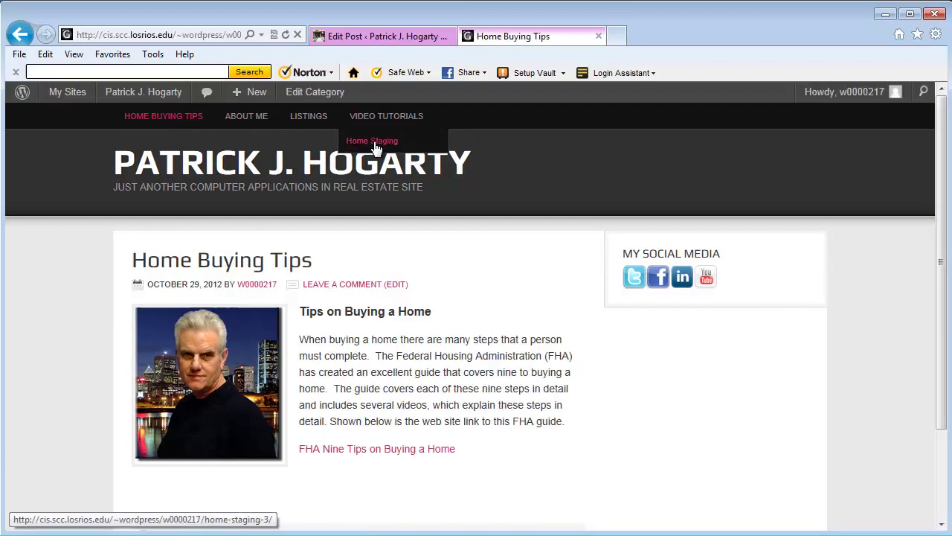
{"action": "left_click", "coordinate": [373, 140]}
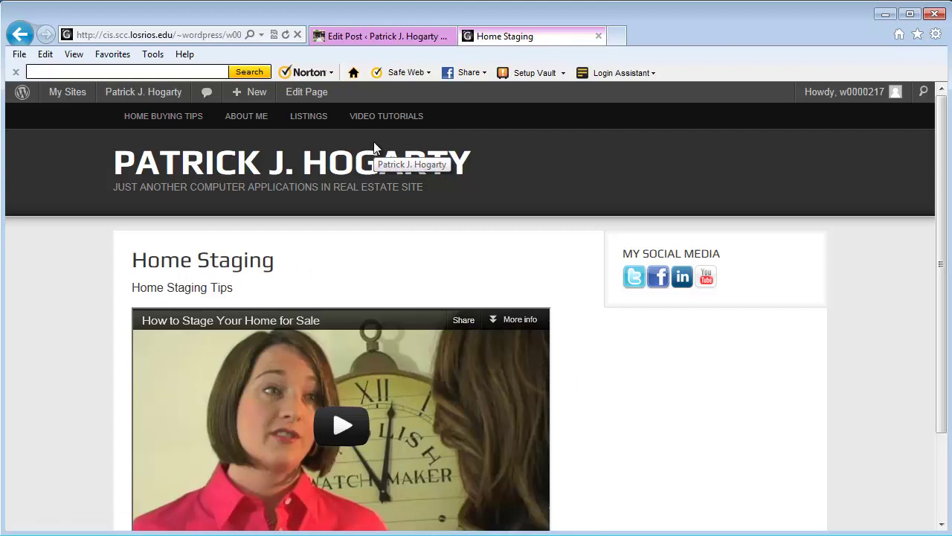
{"action": "left_click", "coordinate": [169, 122]}
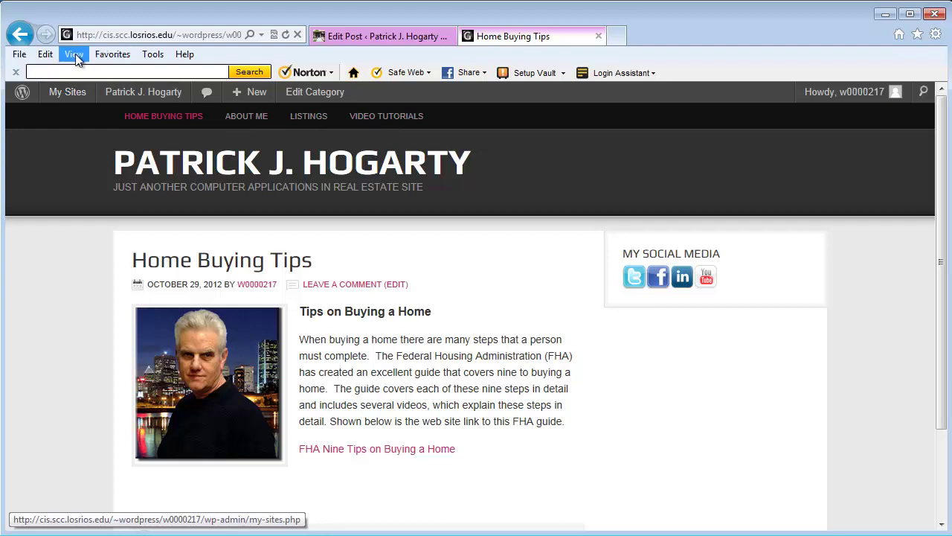
Shorten the navigation label of the Home Buying Tips item in the Top Menu to Home and save the menu.
{"action": "mouse_move", "coordinate": [154, 97]}
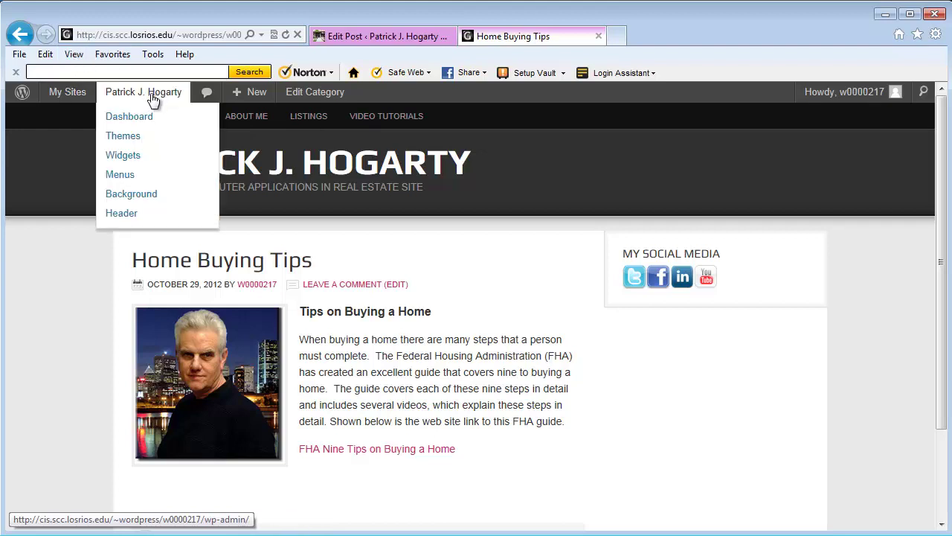
{"action": "left_click", "coordinate": [149, 175]}
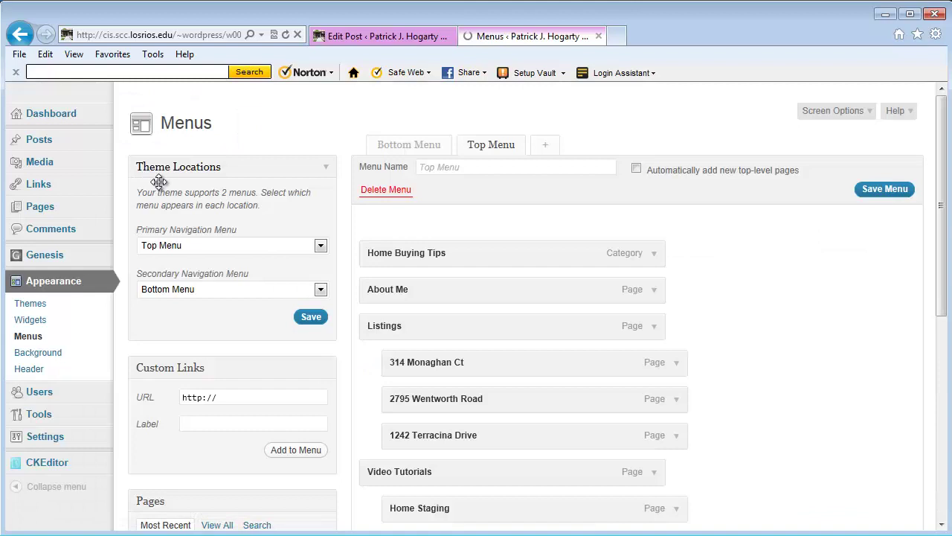
{"action": "left_click", "coordinate": [655, 254]}
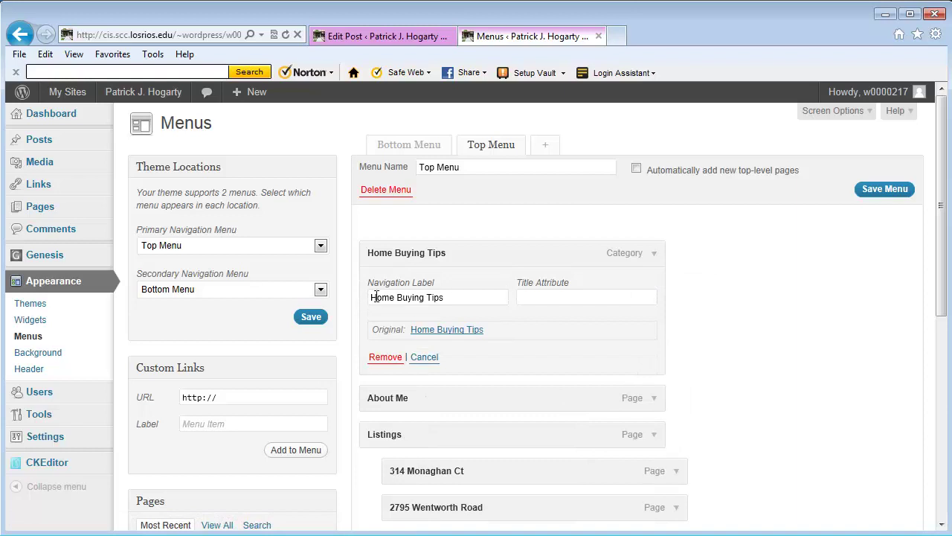
{"action": "left_click_drag", "start_coordinate": [449, 298], "coordinate": [409, 306]}
{"action": "key", "text": "BackSpace"}
{"action": "key", "text": "BackSpace"}
{"action": "left_click", "coordinate": [885, 189]}
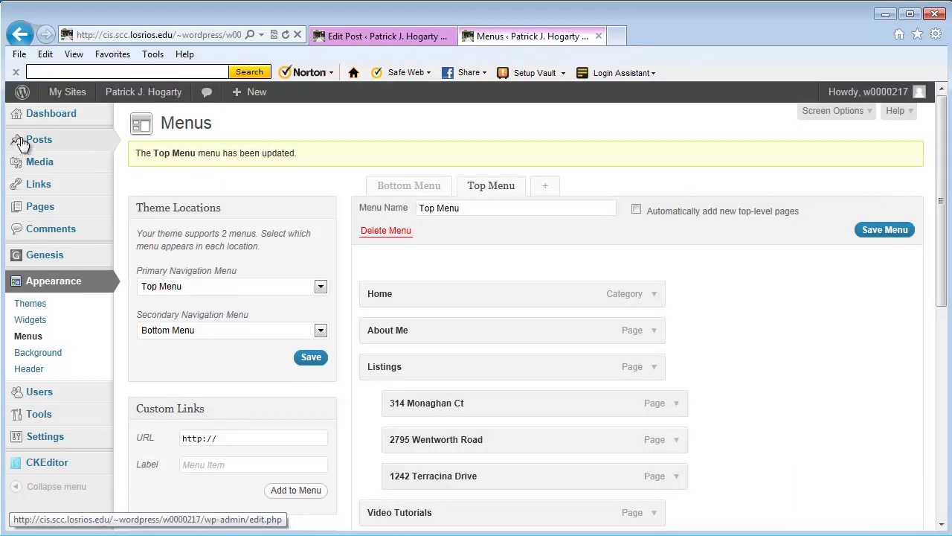
Visit the live site and look over the renamed navigation and the front page's post.
{"action": "mouse_move", "coordinate": [122, 96]}
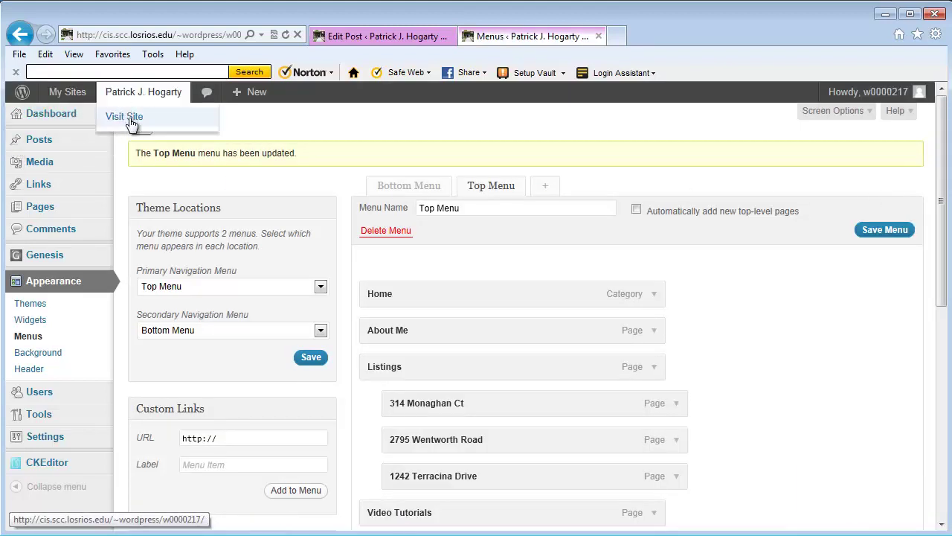
{"action": "left_click", "coordinate": [129, 119]}
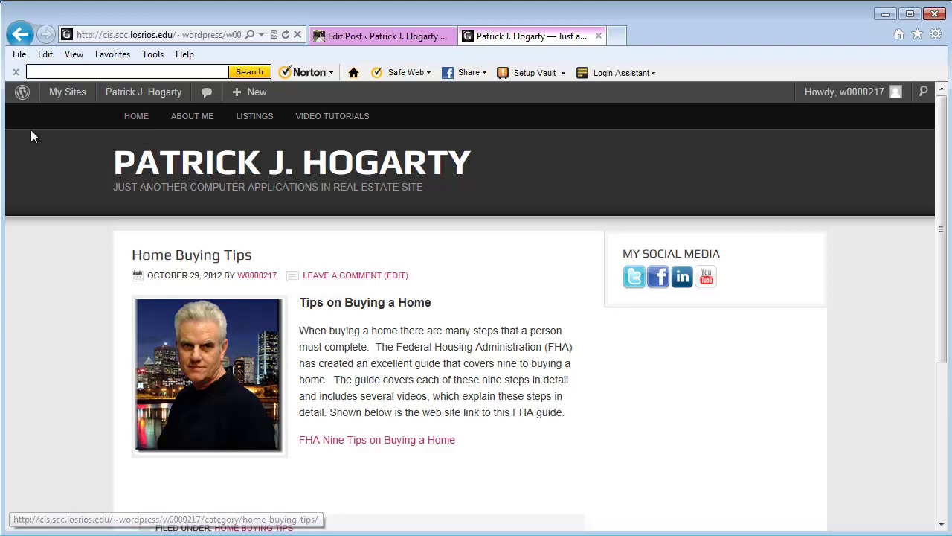
{"action": "mouse_move", "coordinate": [947, 198]}
{"action": "left_mouse_down"}
{"action": "mouse_move", "coordinate": [947, 281]}
{"action": "mouse_move", "coordinate": [947, 207]}
{"action": "left_mouse_up"}
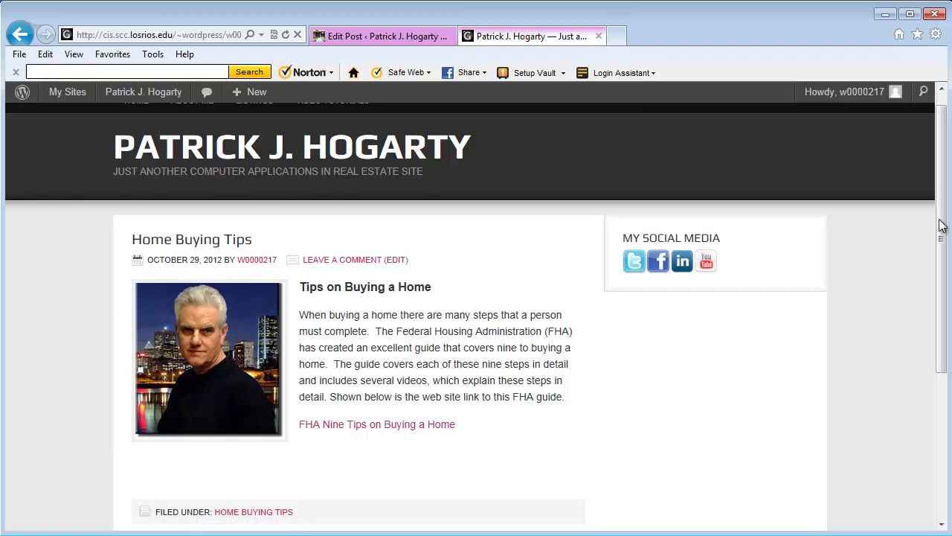
{"action": "left_click_drag", "start_coordinate": [941, 223], "coordinate": [944, 199]}
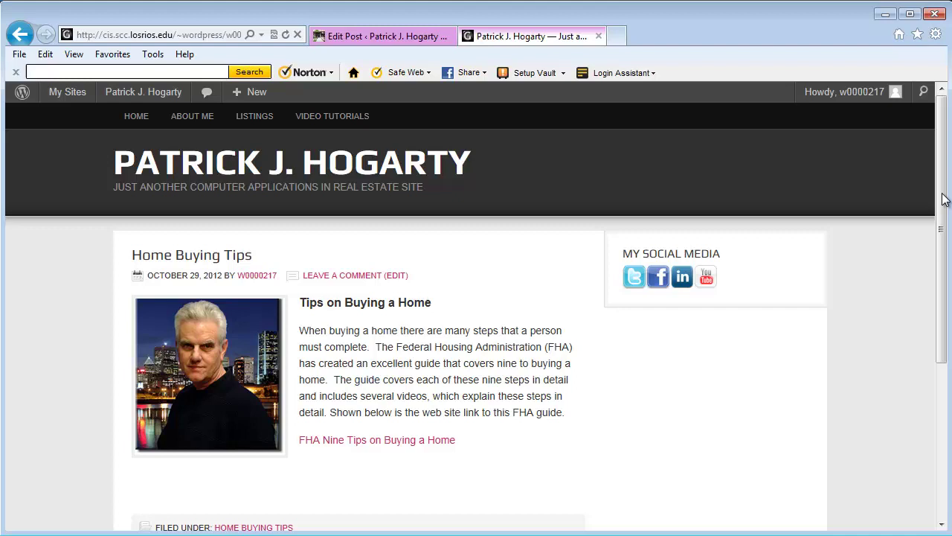
Return to the menu editor and view all categories available for adding to the Top Menu.
{"action": "mouse_move", "coordinate": [145, 98]}
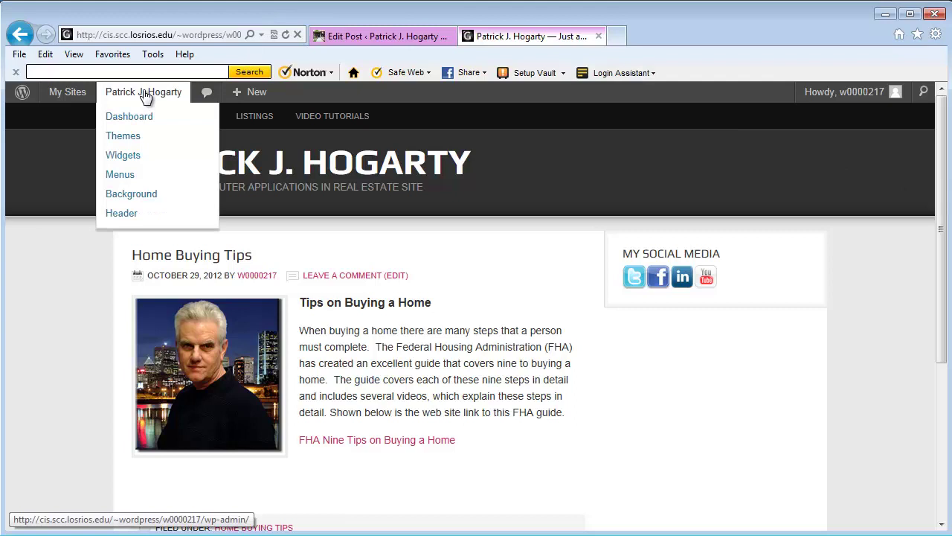
{"action": "left_click", "coordinate": [123, 176]}
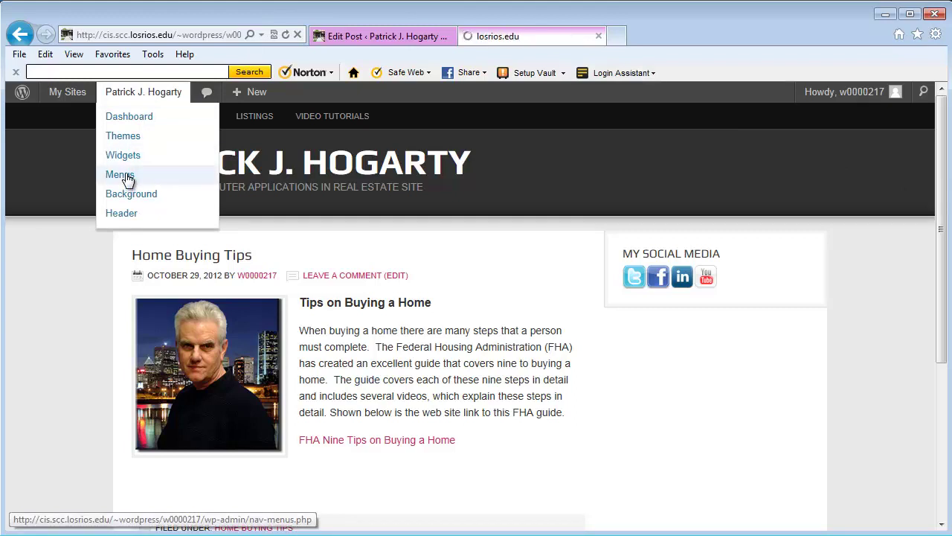
{"action": "scroll", "coordinate": [944, 182], "scroll_direction": "down", "scroll_amount": 3}
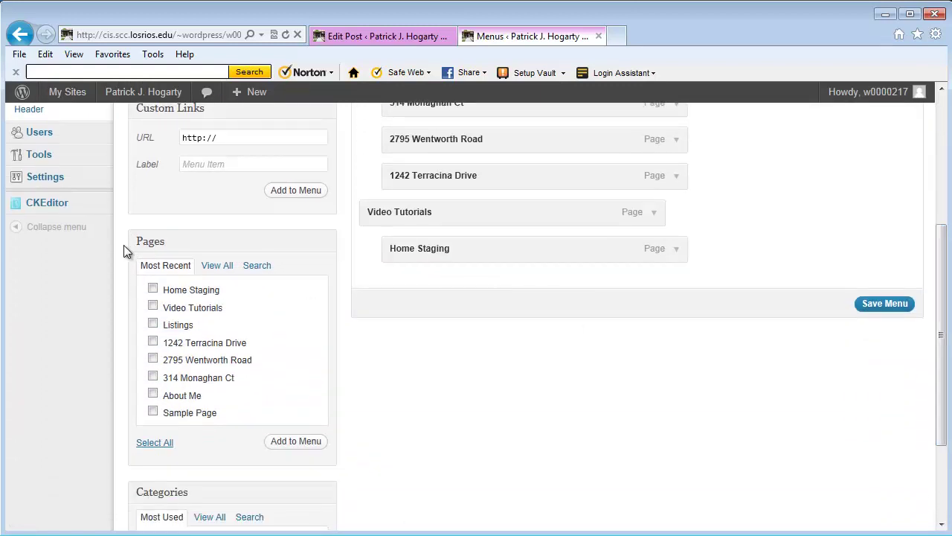
{"action": "left_click_drag", "start_coordinate": [945, 279], "coordinate": [944, 330]}
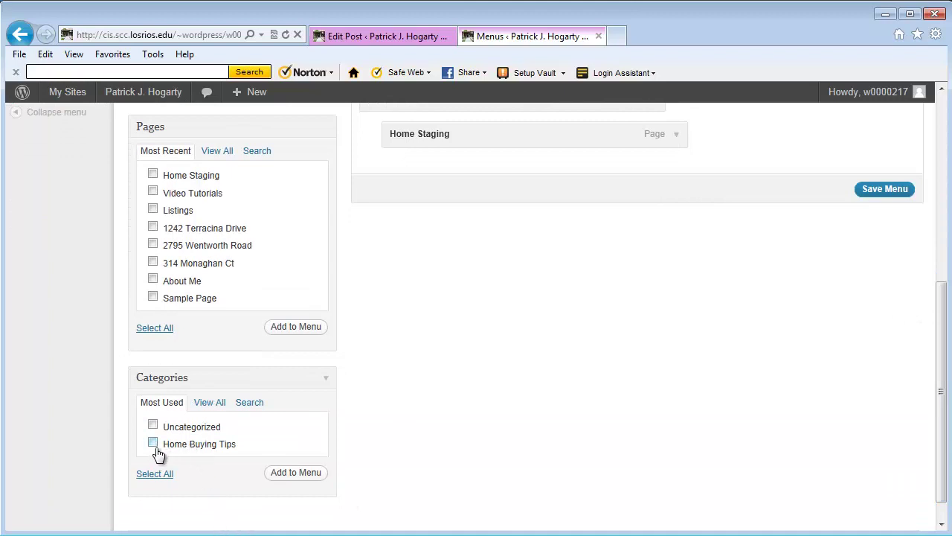
{"action": "left_click", "coordinate": [208, 409]}
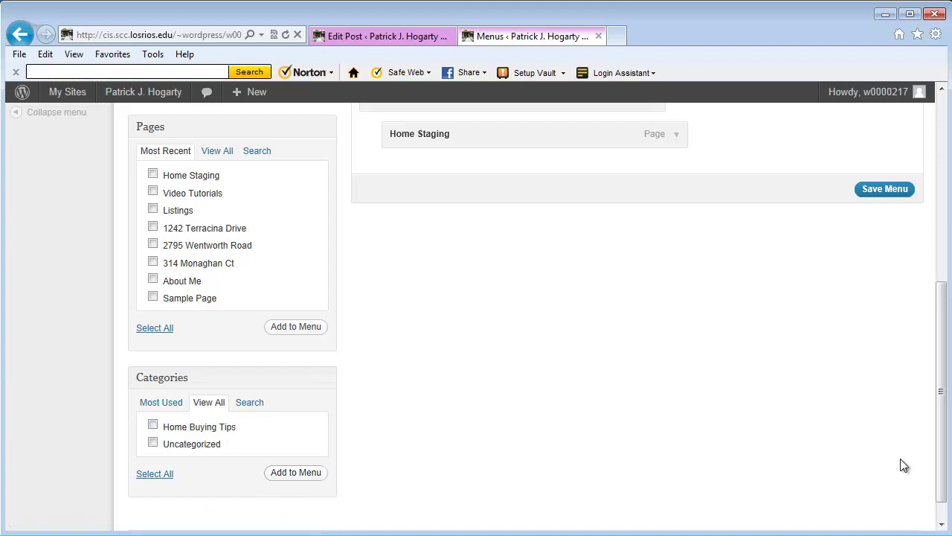
{"action": "left_click_drag", "start_coordinate": [941, 469], "coordinate": [939, 328]}
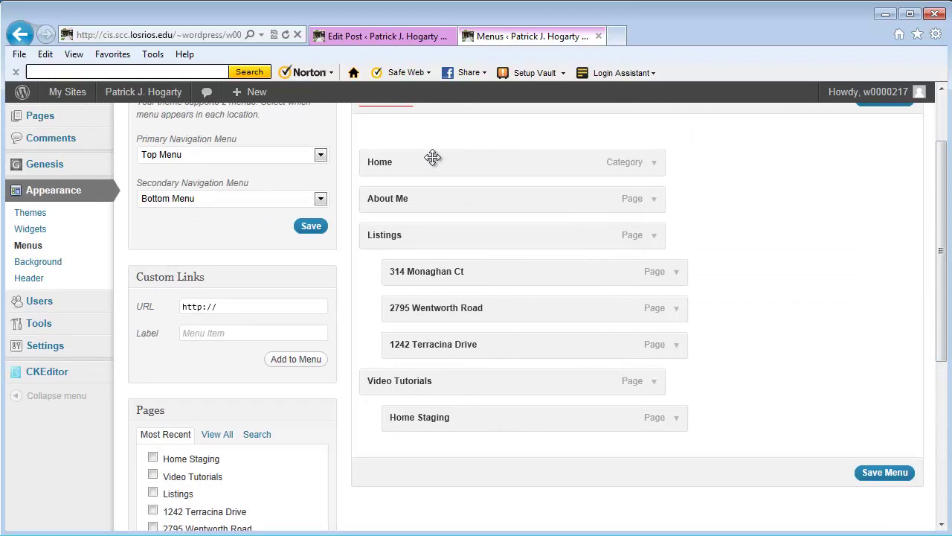
Review the Home item's navigation label and original category, and save the Top Menu again.
{"action": "left_click", "coordinate": [654, 165]}
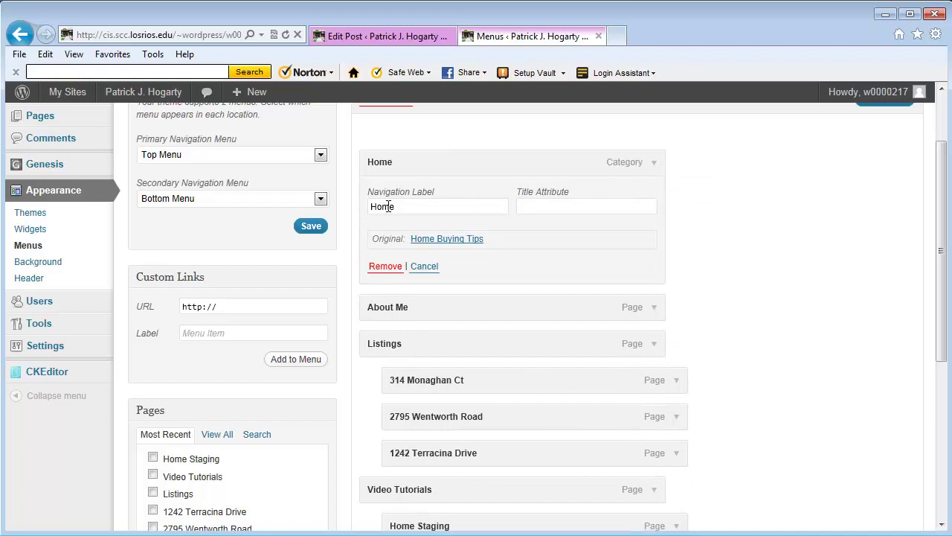
{"action": "left_click", "coordinate": [655, 165]}
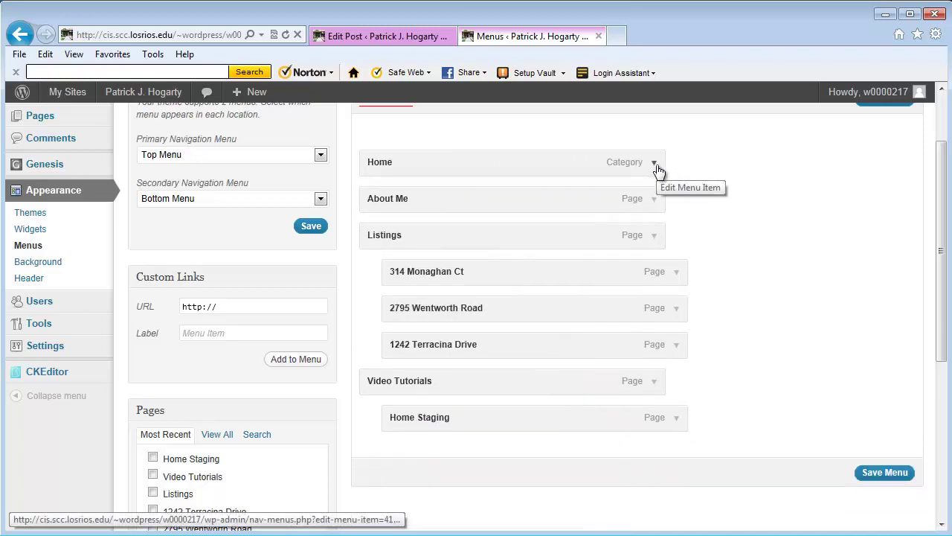
{"action": "left_click", "coordinate": [881, 475]}
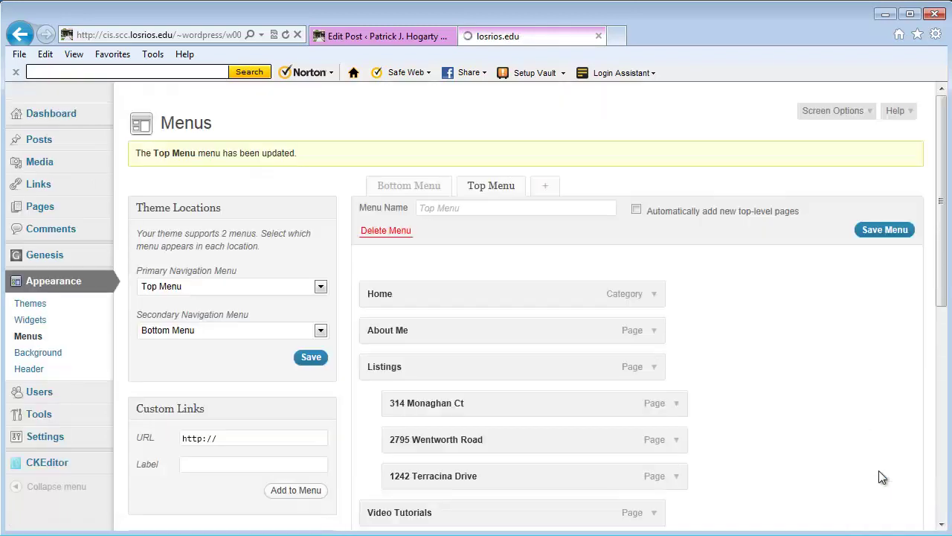
Visit the live site and test its navigation by opening Home Staging, About Me and Home.
{"action": "mouse_move", "coordinate": [128, 91]}
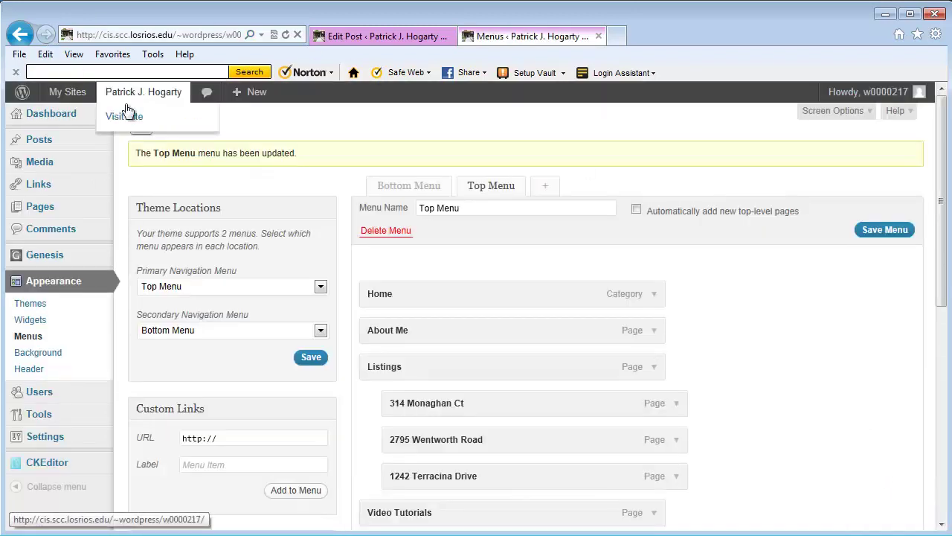
{"action": "left_click", "coordinate": [125, 117]}
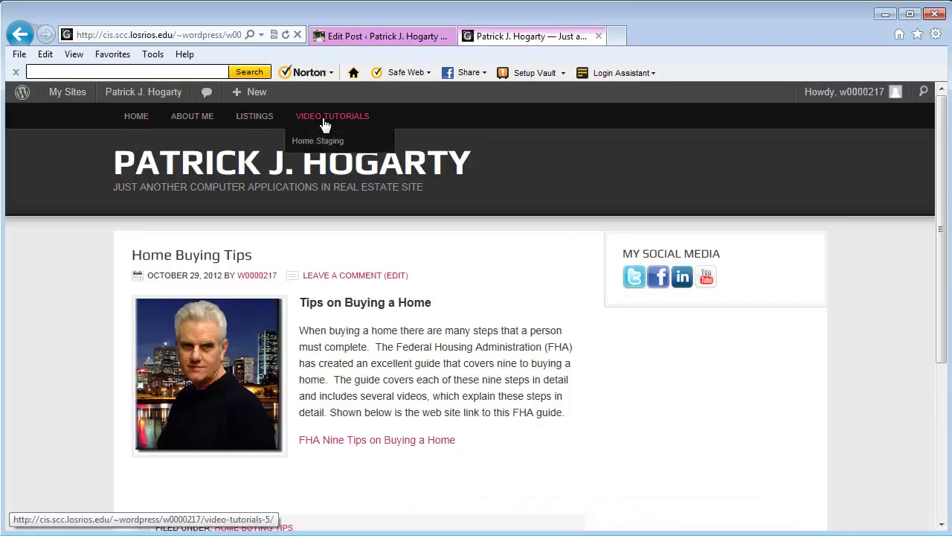
{"action": "left_click", "coordinate": [325, 142]}
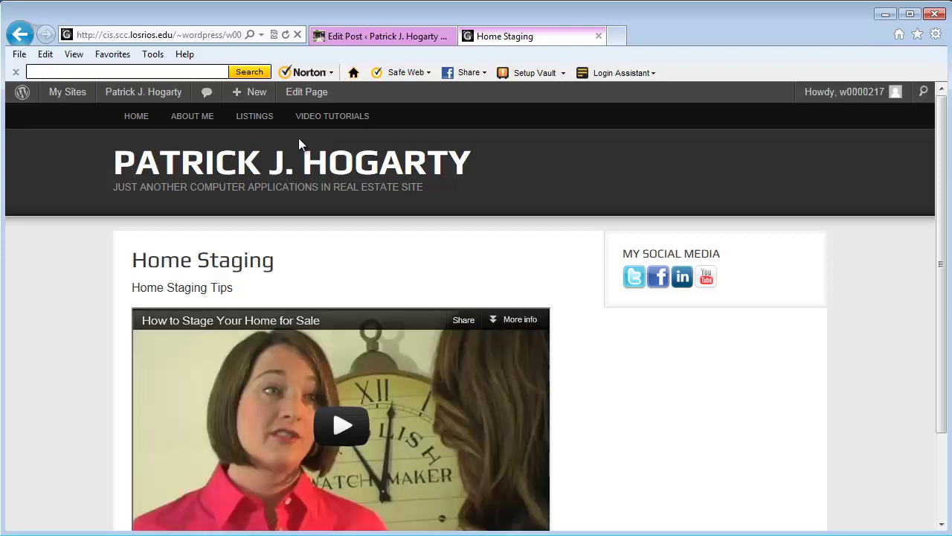
{"action": "left_click", "coordinate": [207, 119]}
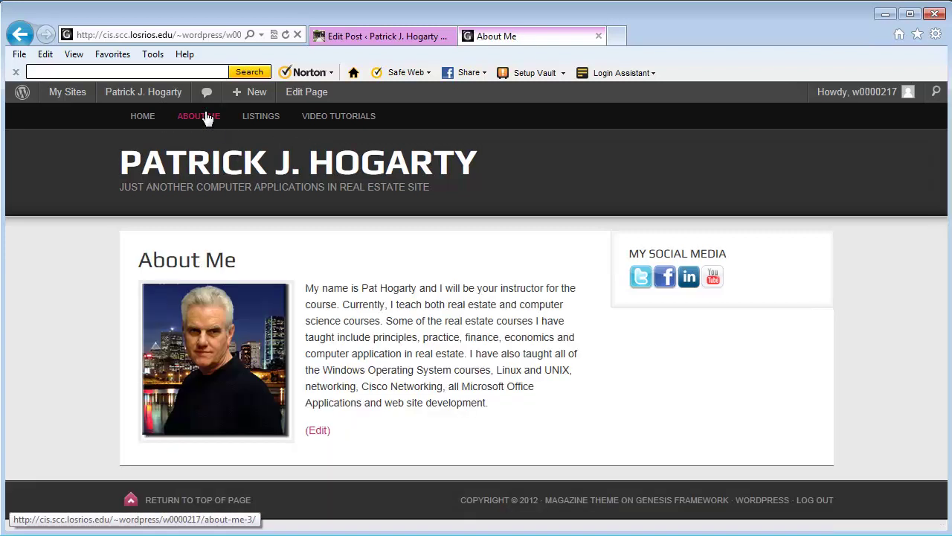
{"action": "left_click", "coordinate": [140, 122]}
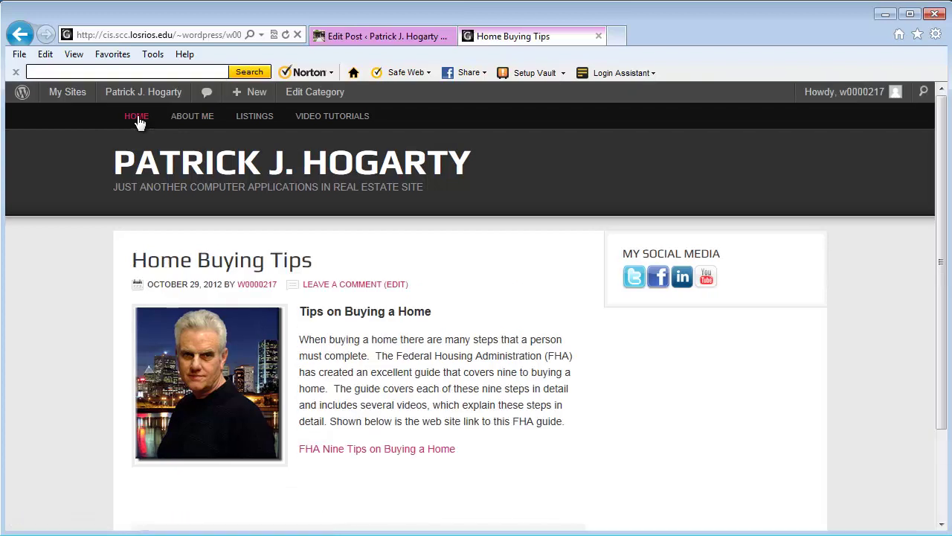